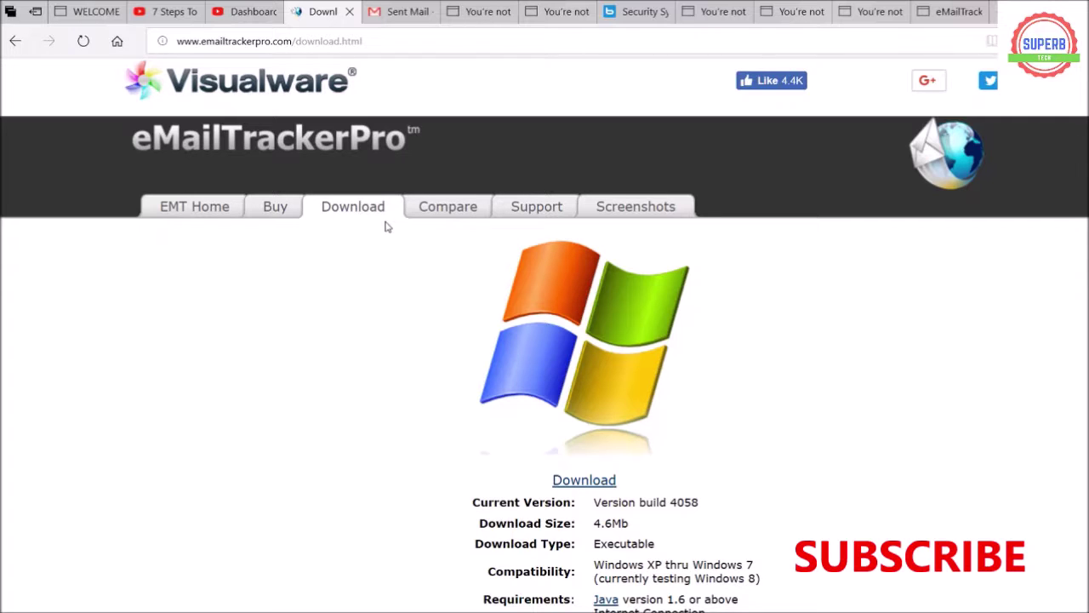
scroll(358, 219, down, 2)
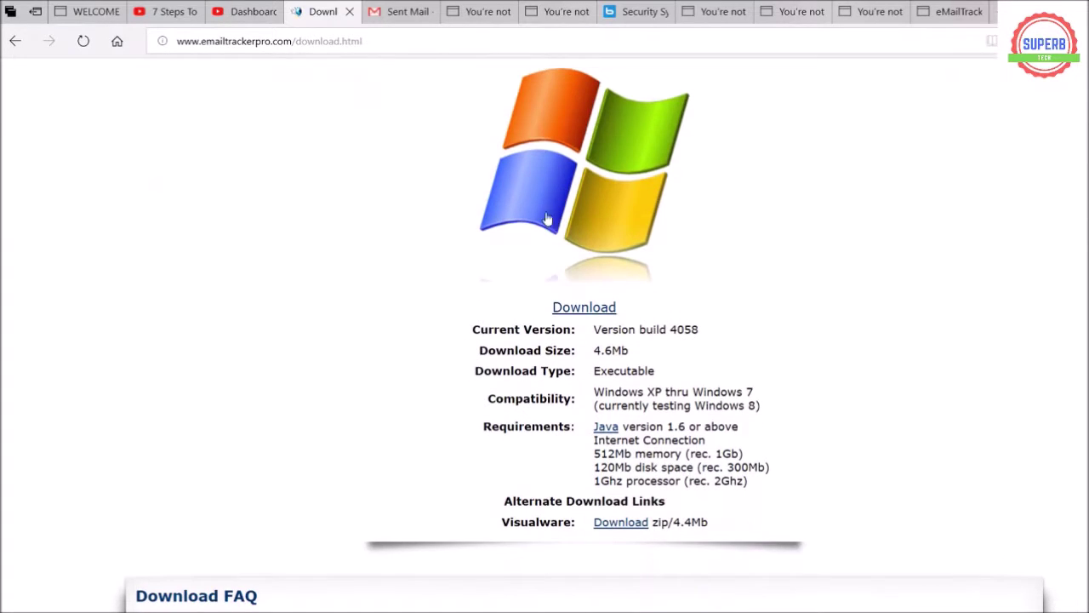
scroll(519, 235, up, 2)
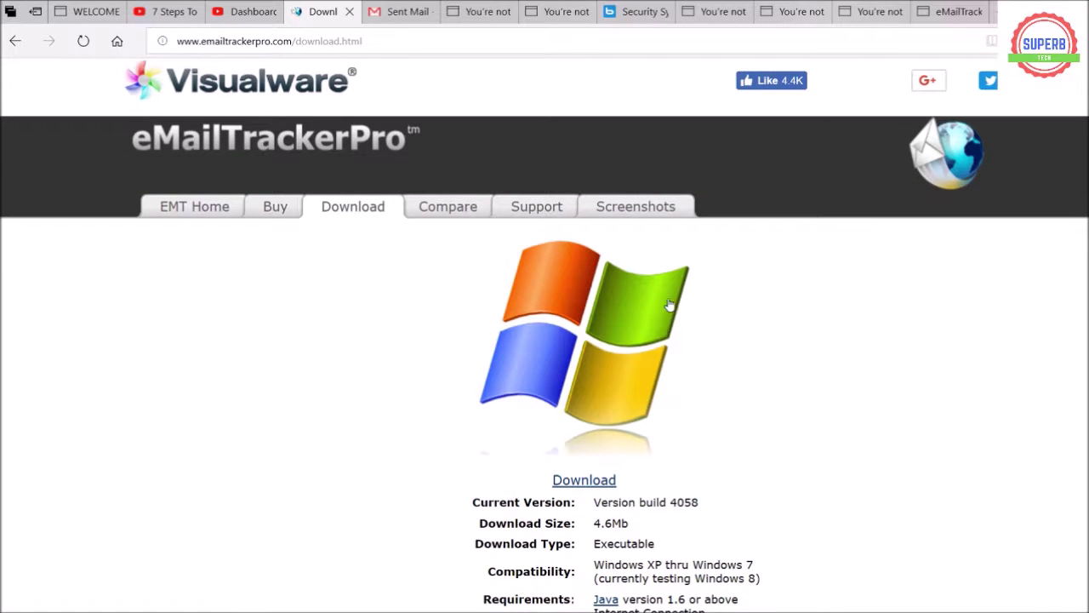
scroll(656, 328, down, 2)
scroll(618, 396, up, 1)
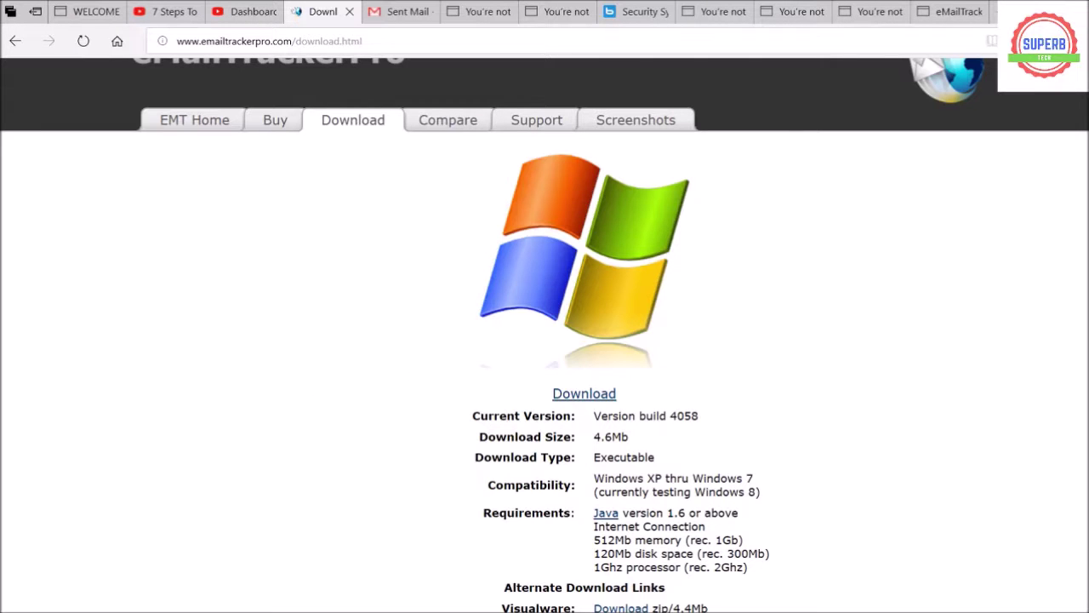
key(super)
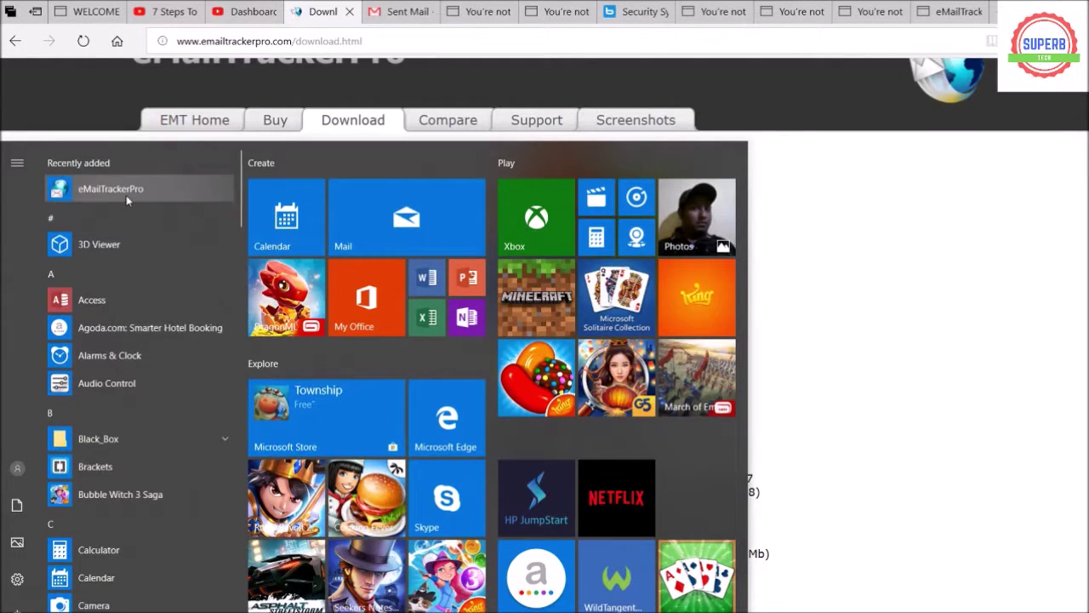
Step: Launch eMailTrackerPro from the Start menu's Recently added list
click(126, 194)
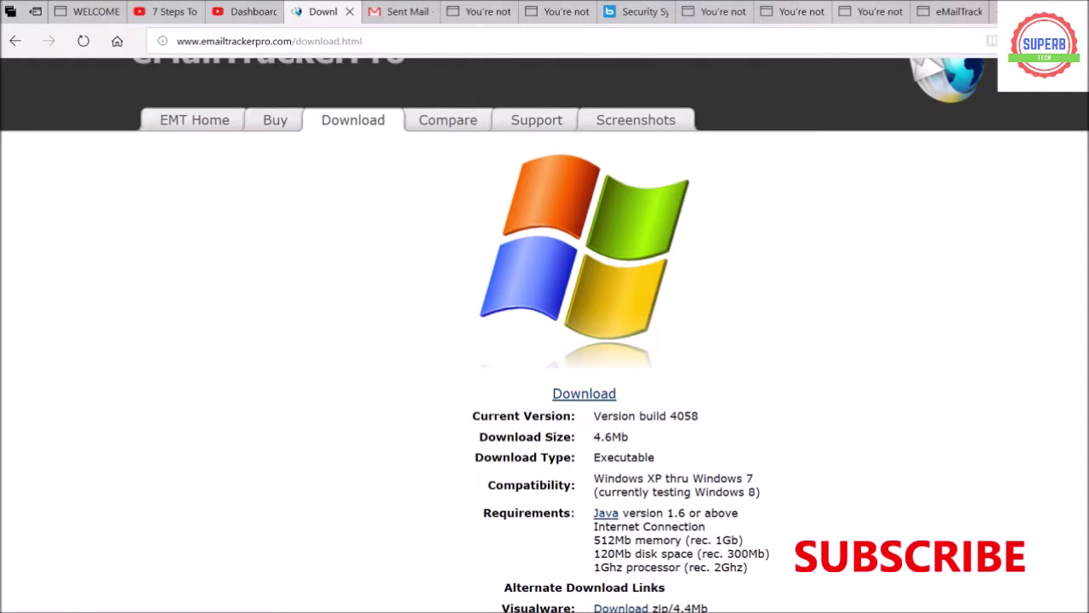
key(super)
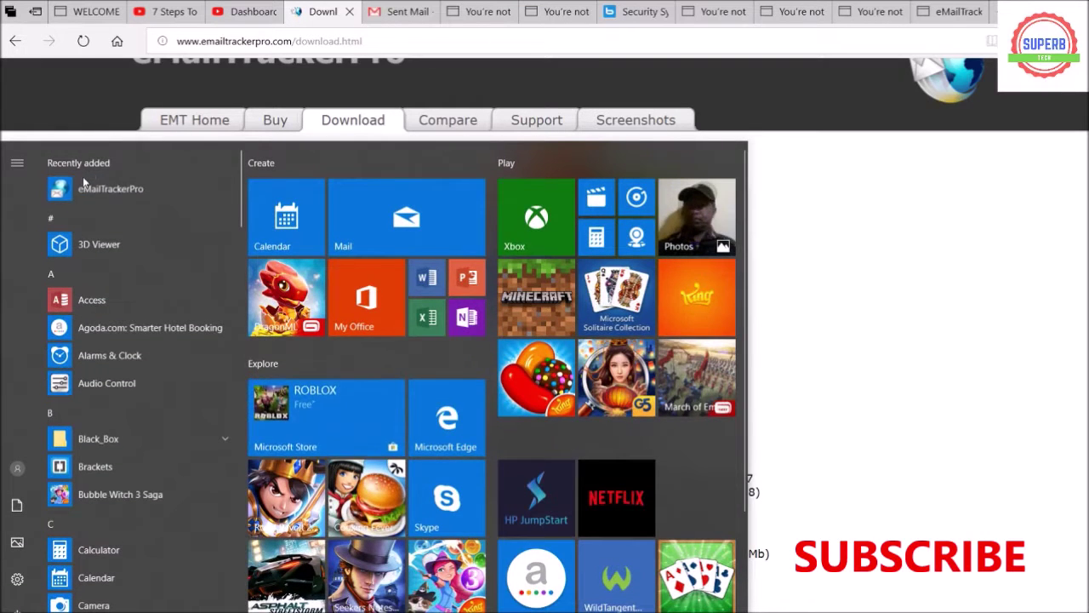
click(84, 182)
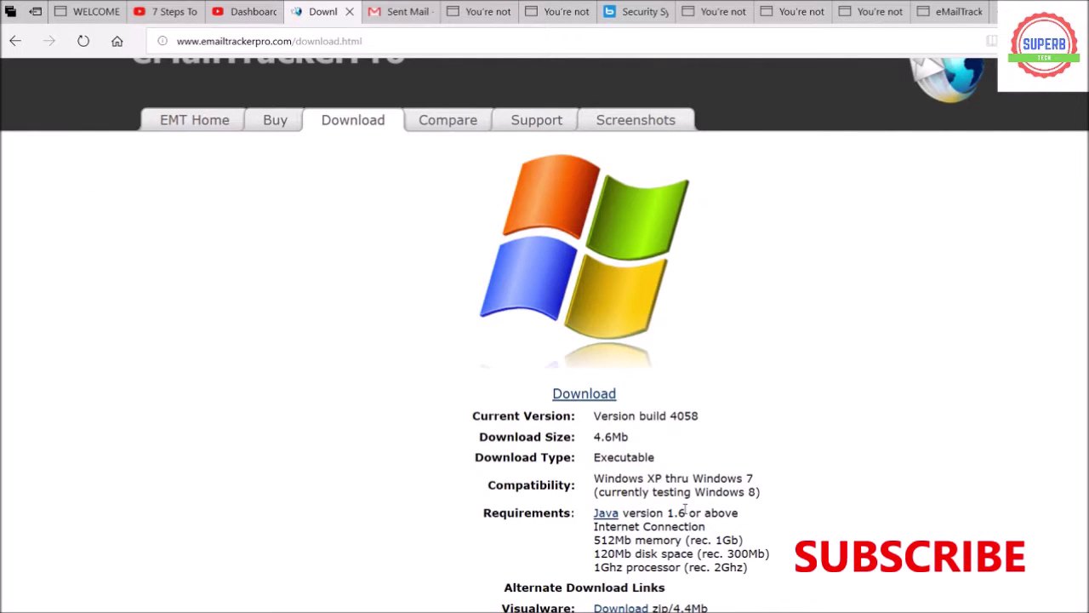
scroll(554, 321, down, 3)
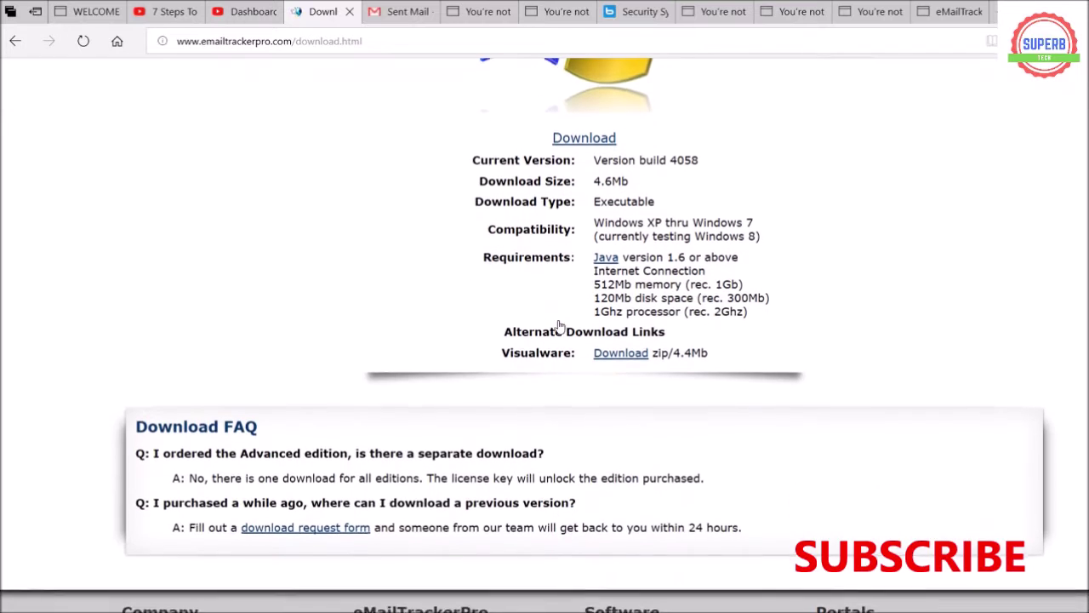
scroll(559, 325, up, 2)
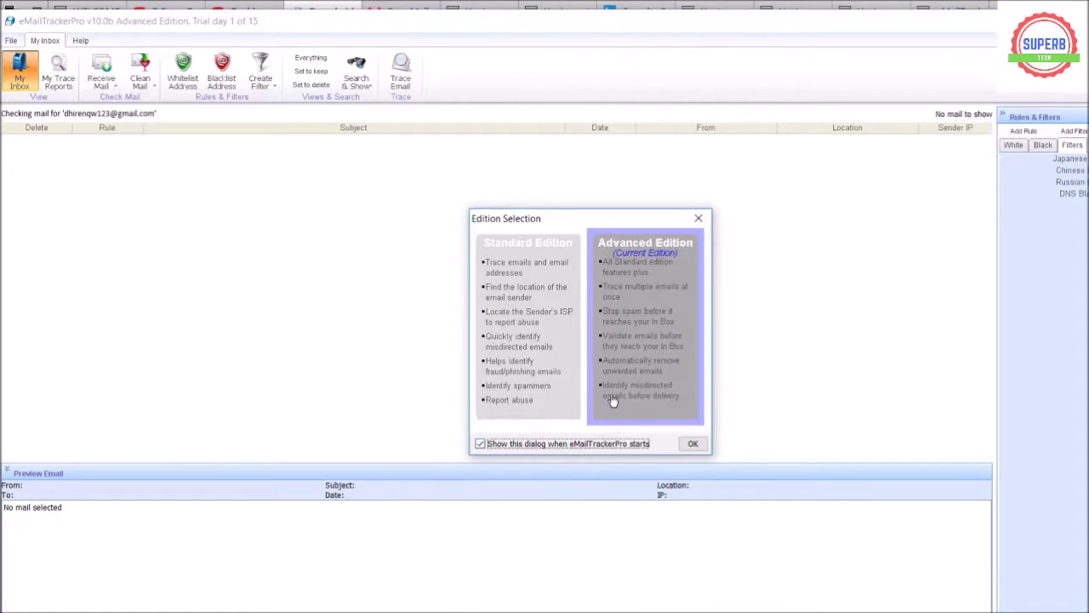
Step: Accept the Advanced edition in the chooser and open My Inbox
click(694, 443)
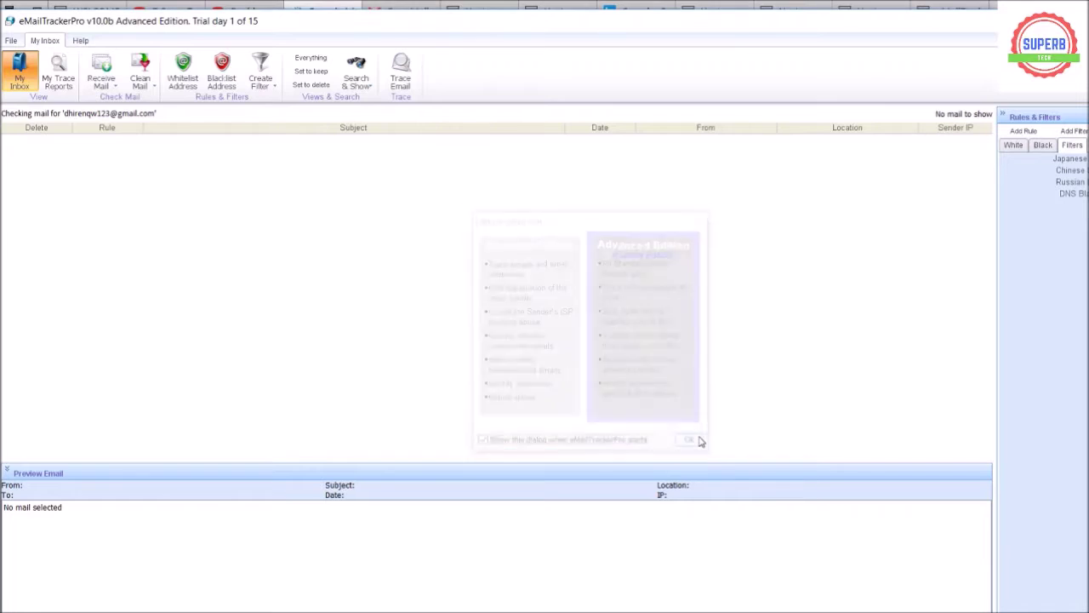
click(18, 68)
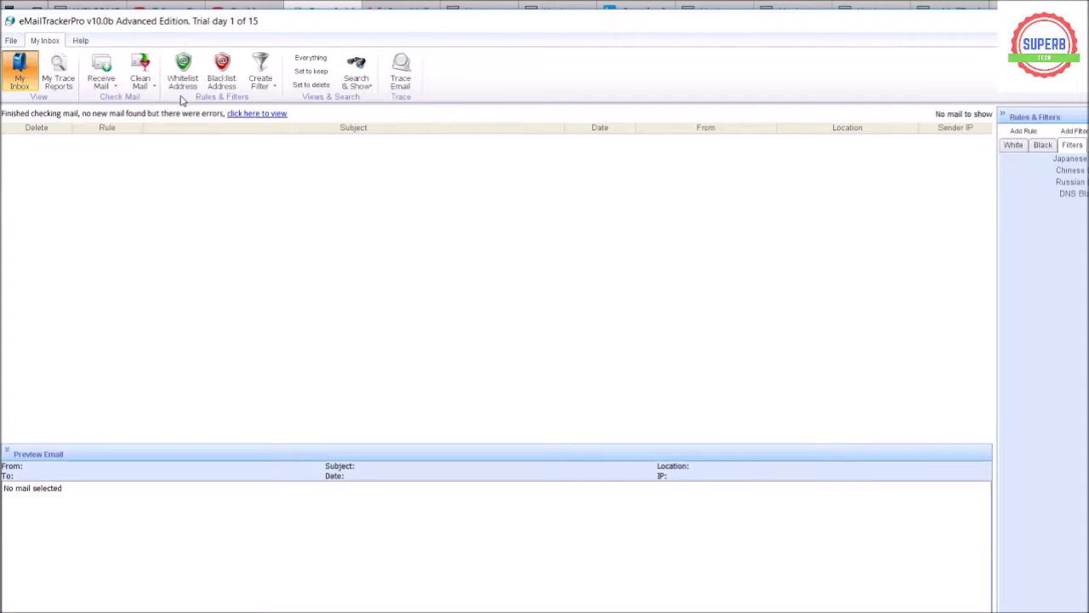
scroll(139, 73, up, 1)
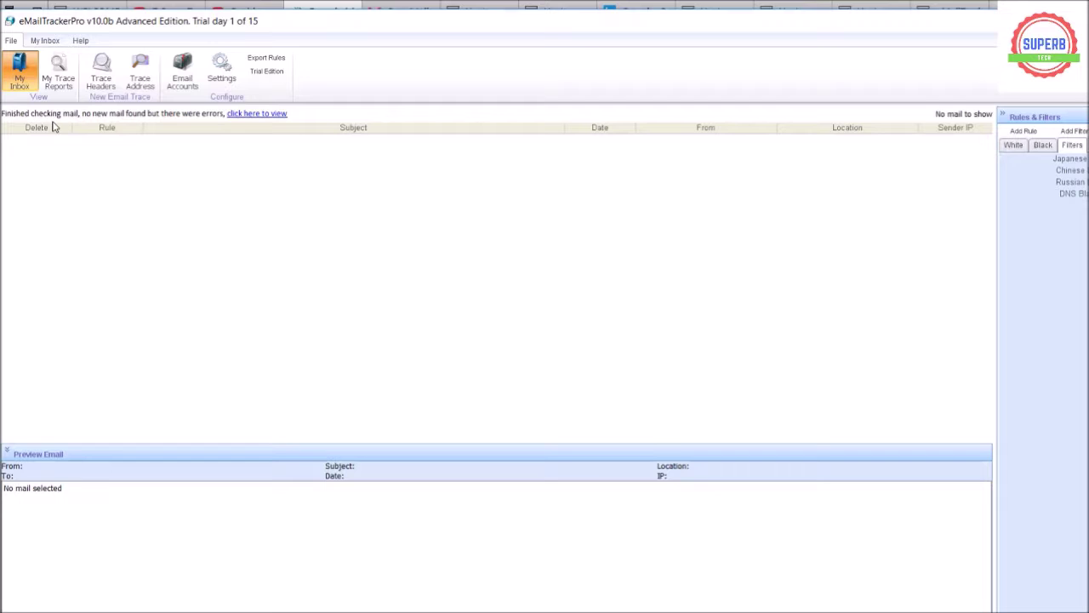
Step: Look over the earlier 'hello' trace report, then return to Gmail's Sent mail page
click(58, 79)
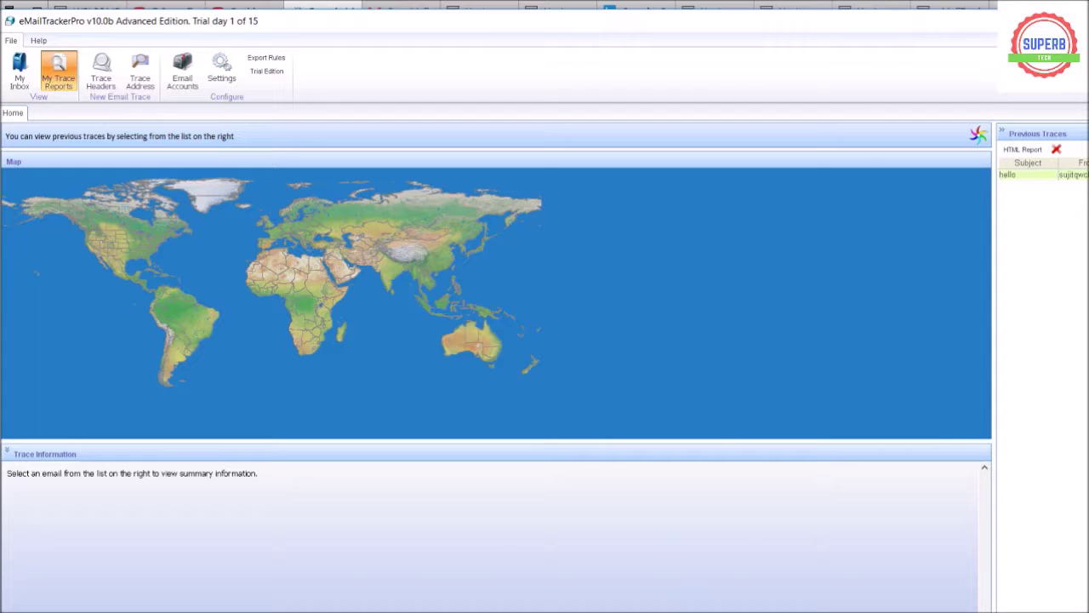
click(360, 566)
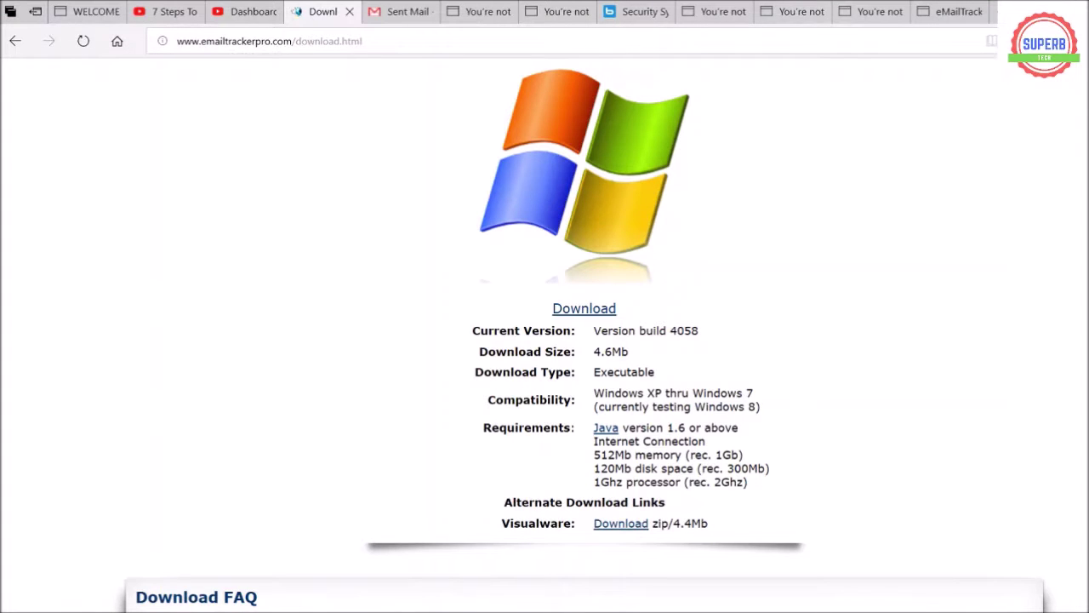
click(394, 10)
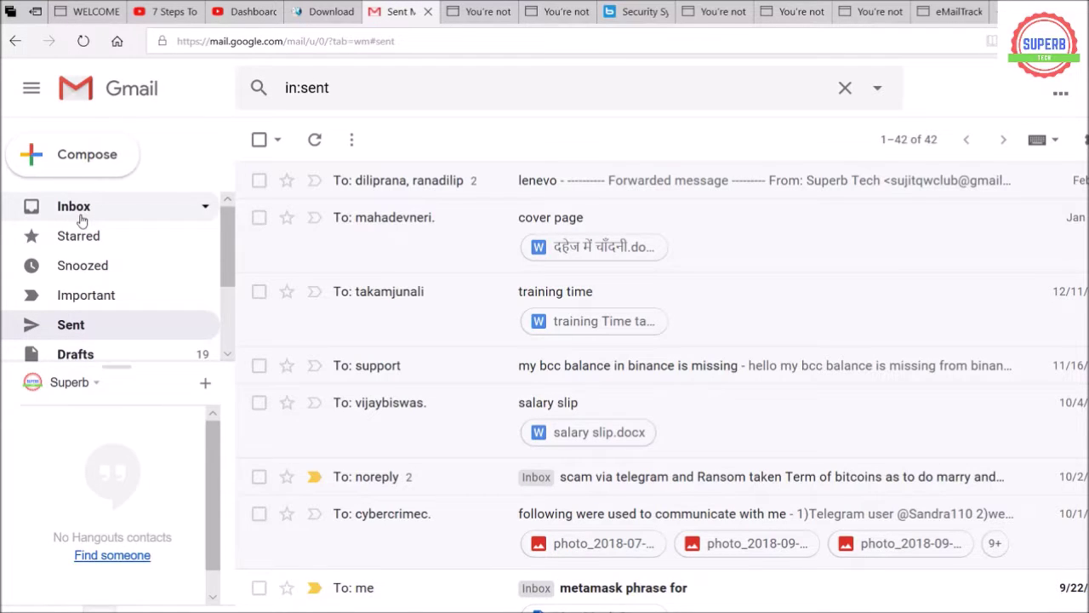
Step: Send the suggested recipient an email with subject 'hello' and body 'test'
click(78, 157)
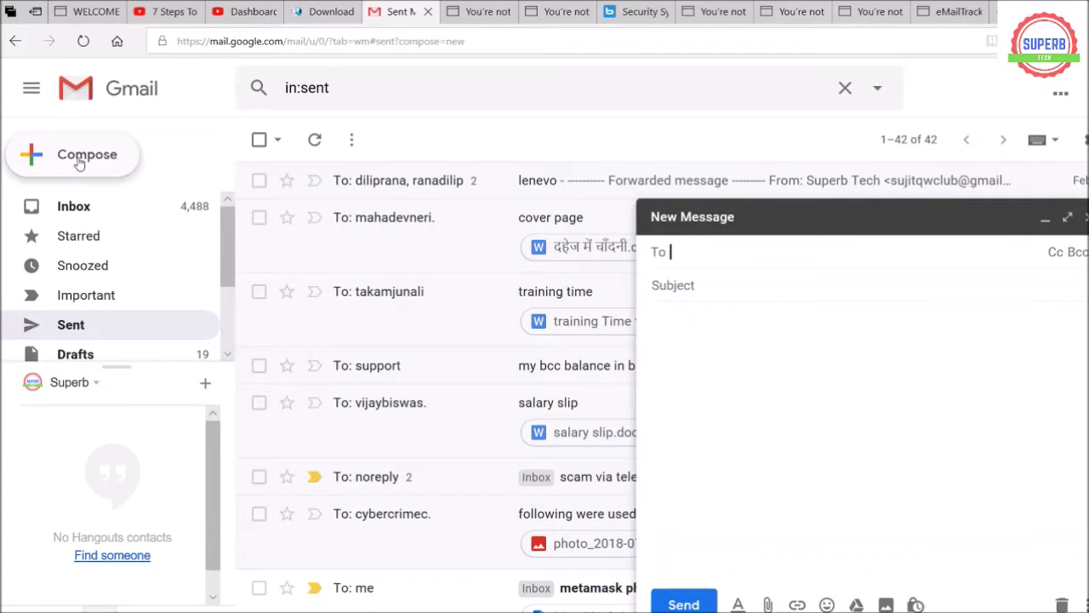
text(dh)
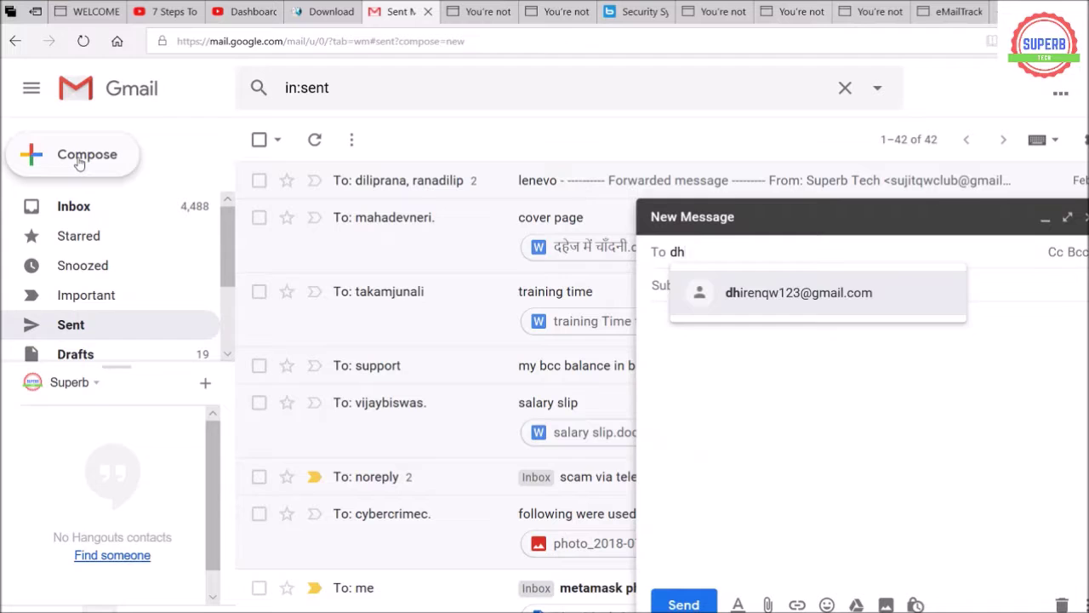
click(766, 294)
click(766, 293)
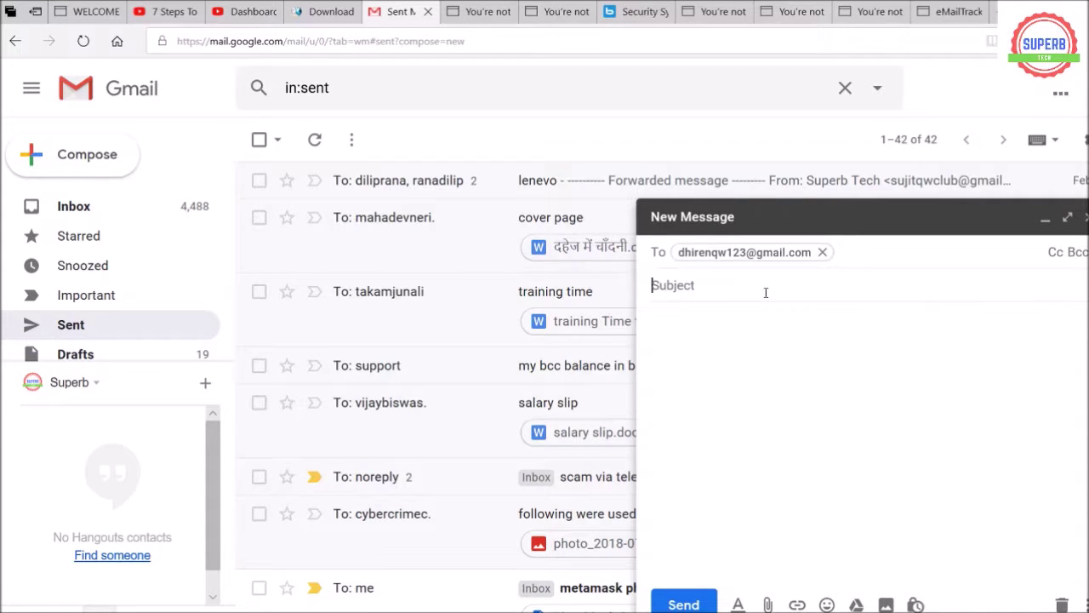
text(hello)
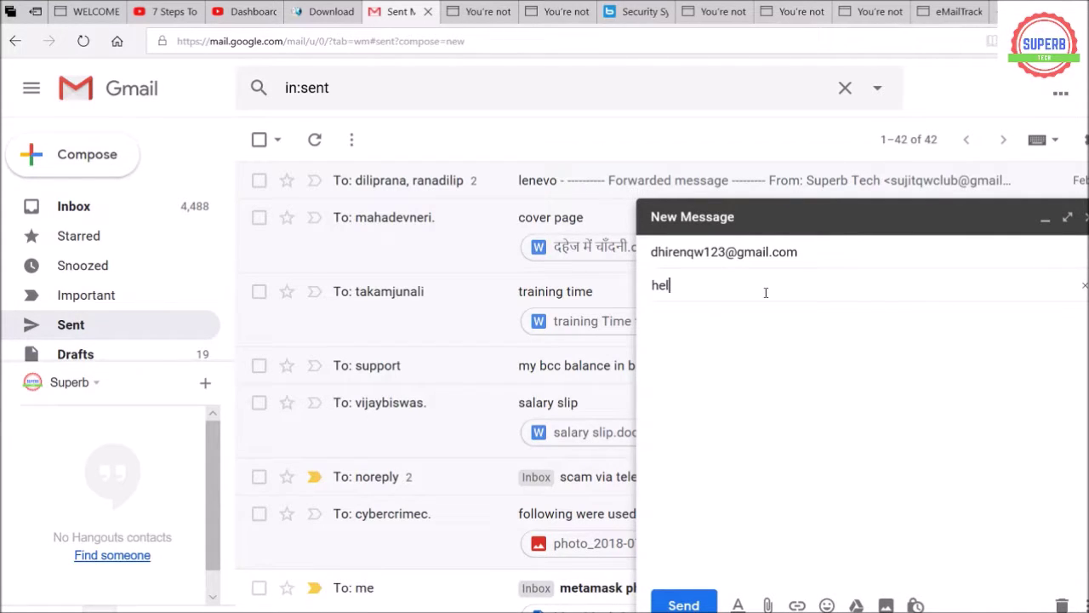
click(754, 317)
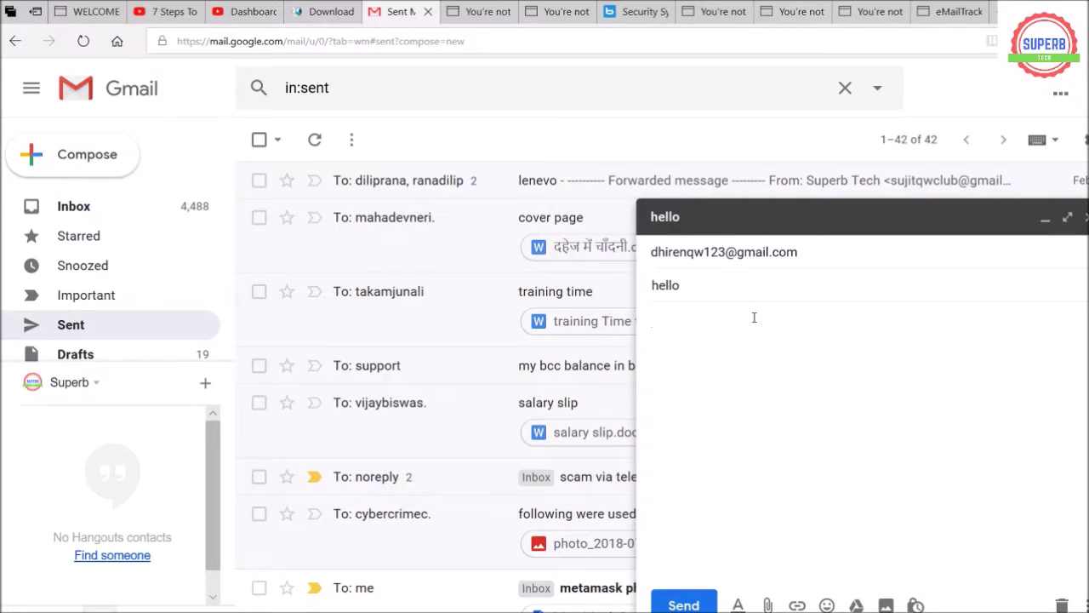
text(test)
click(694, 605)
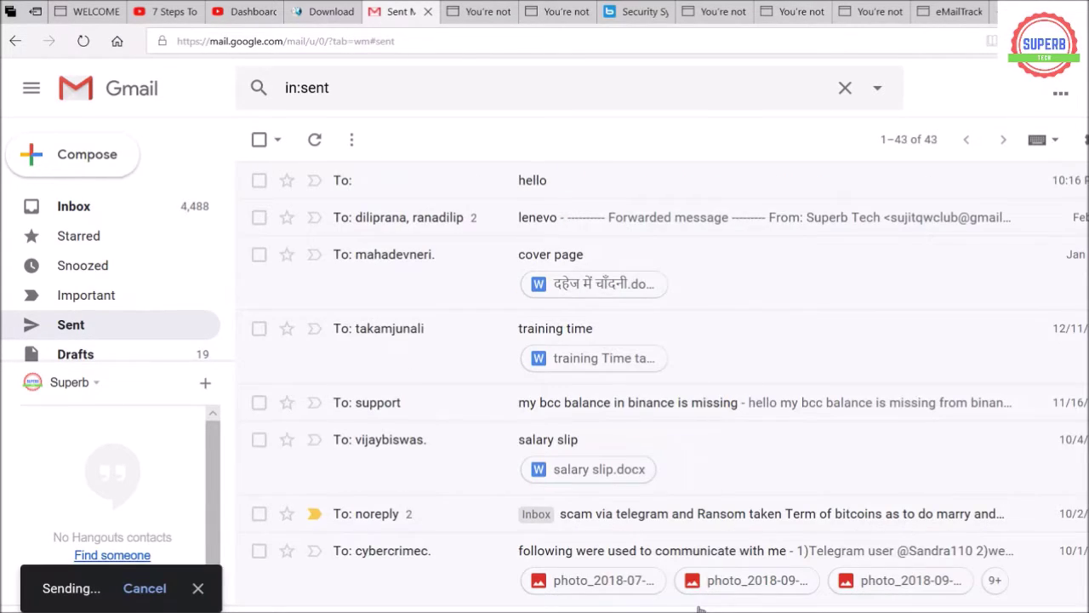
Step: Reload the recipient account's inbox and open the new 'hello' test message
click(88, 333)
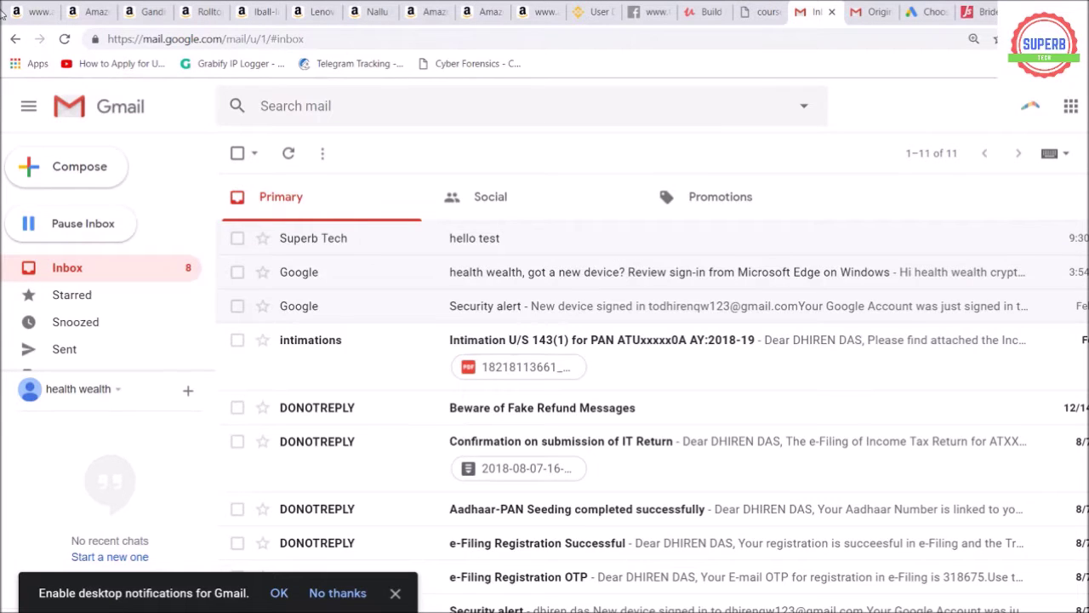
click(65, 43)
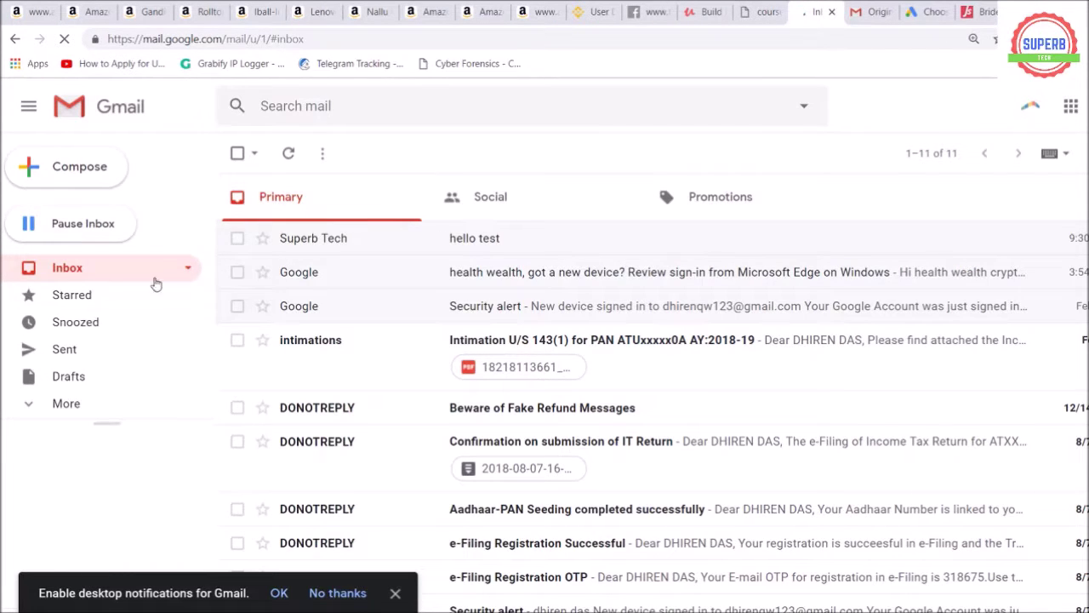
click(86, 272)
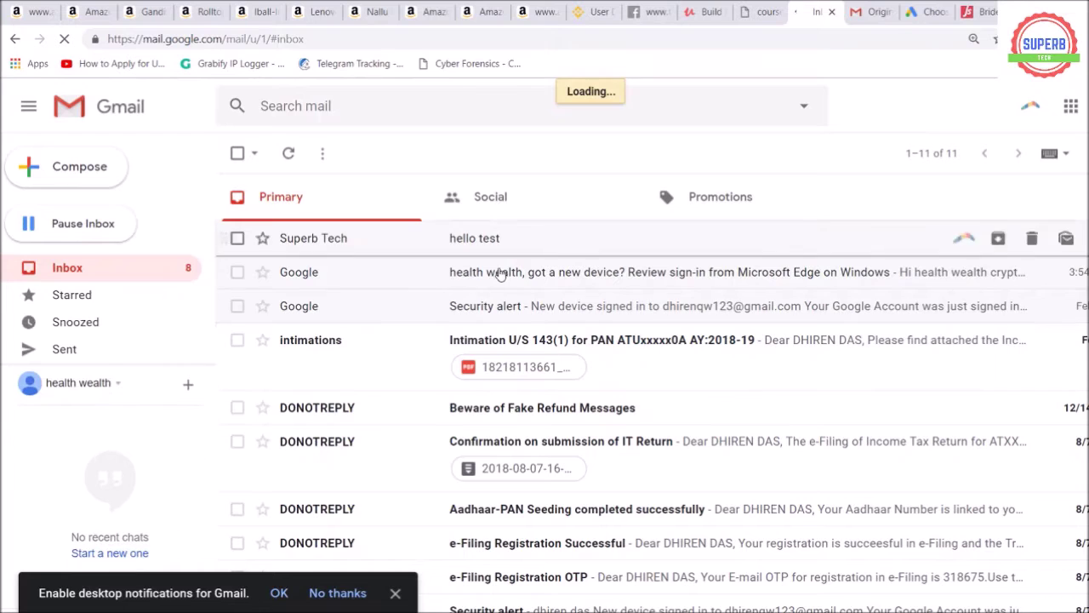
click(453, 247)
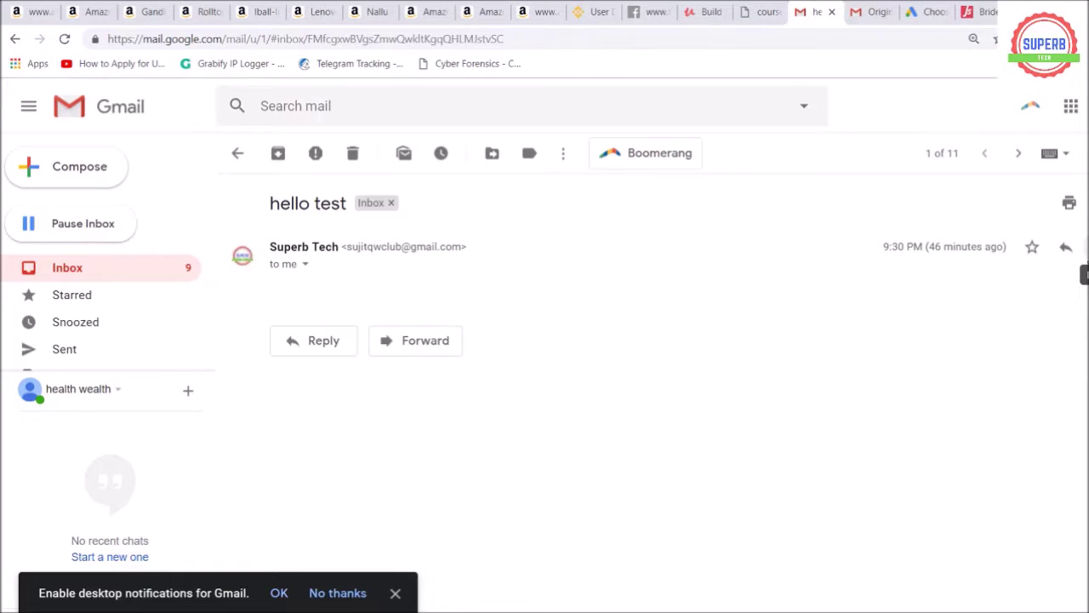
Step: Display the message's original raw headers, inspect the authentication results lines, then return to eMailTrackerPro
click(1084, 247)
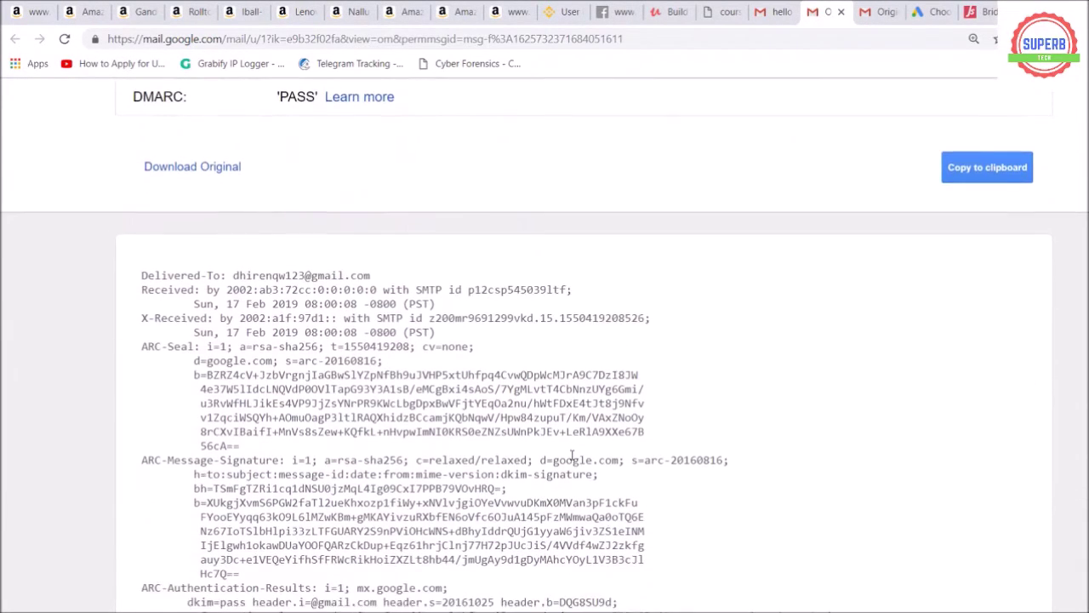
scroll(572, 460, up, 3)
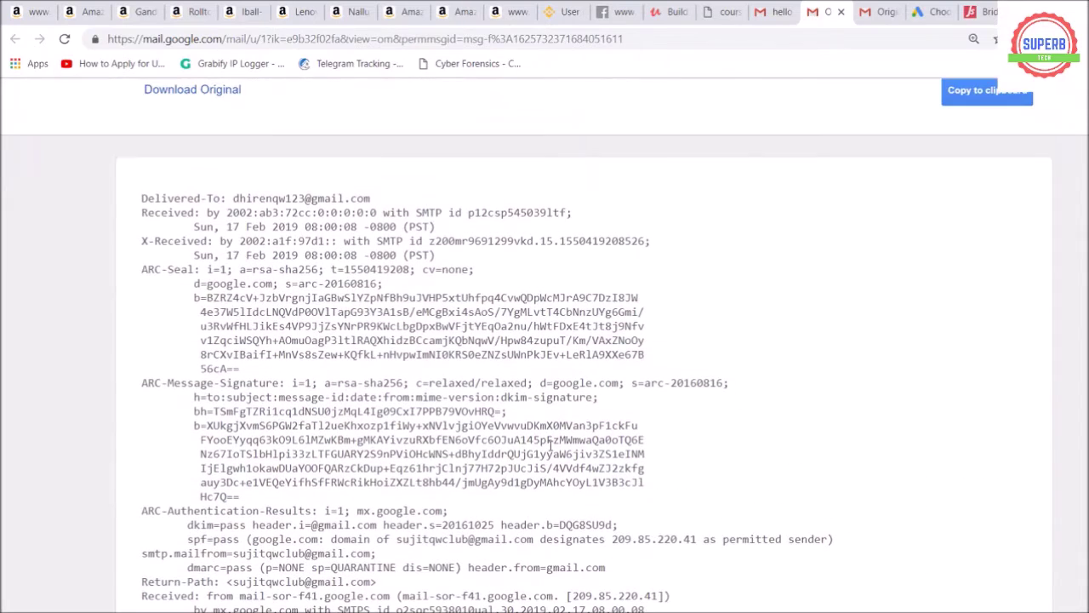
scroll(185, 299, down, 2)
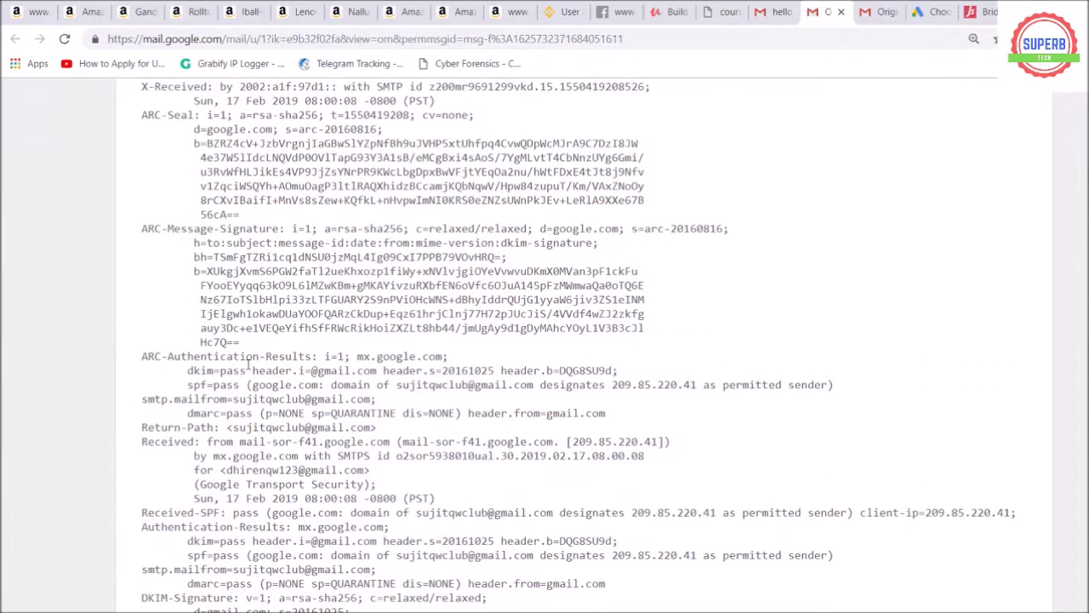
click(141, 357)
shift+click(430, 387)
click(353, 396)
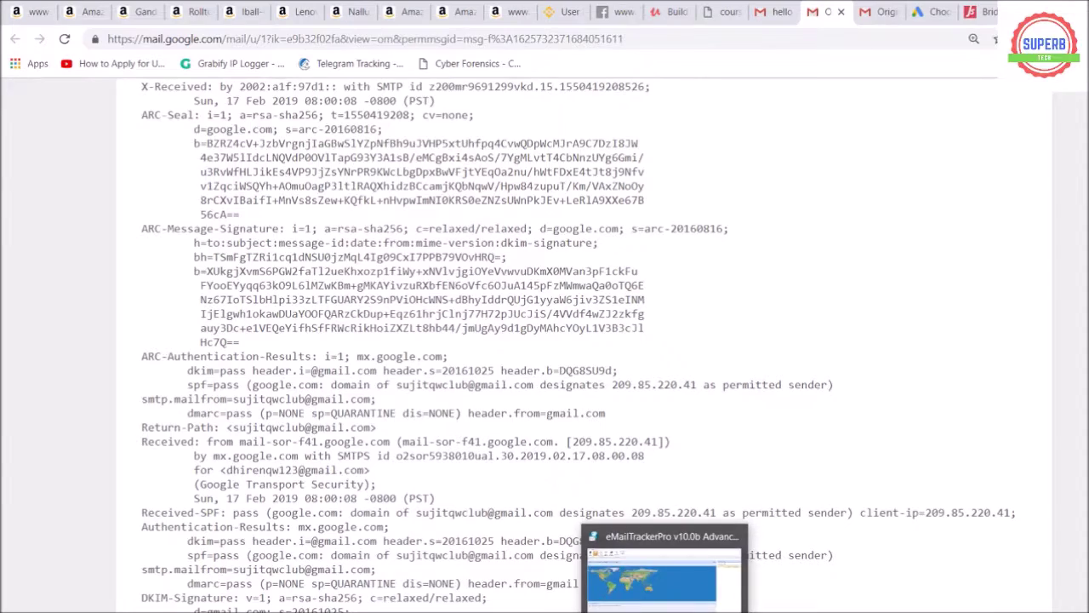
click(659, 587)
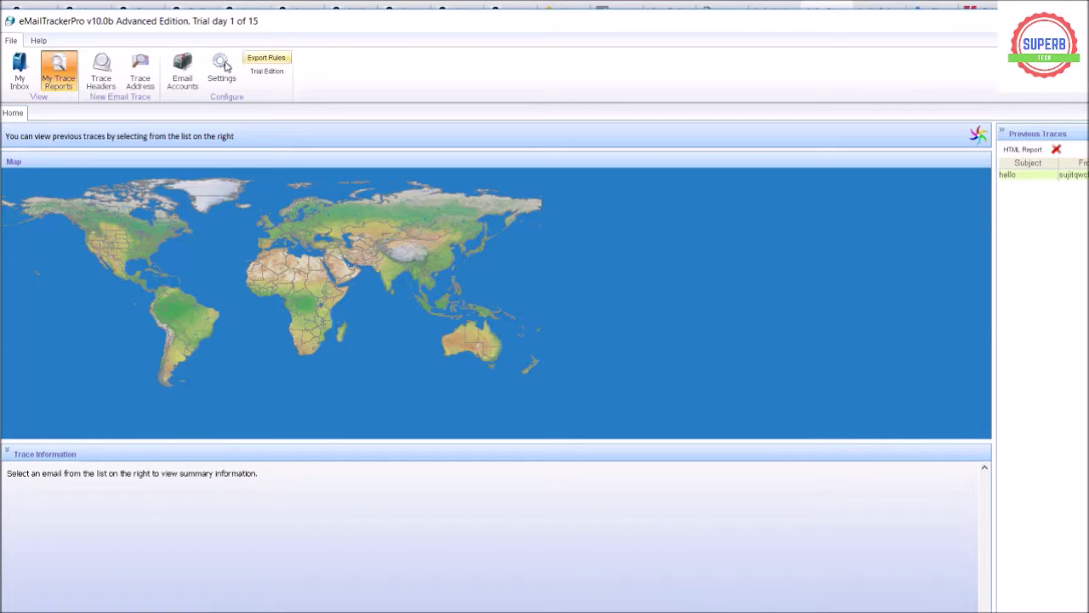
Step: Trace the pasted Gmail headers with Trace Headers, opening a new Email tab
click(100, 84)
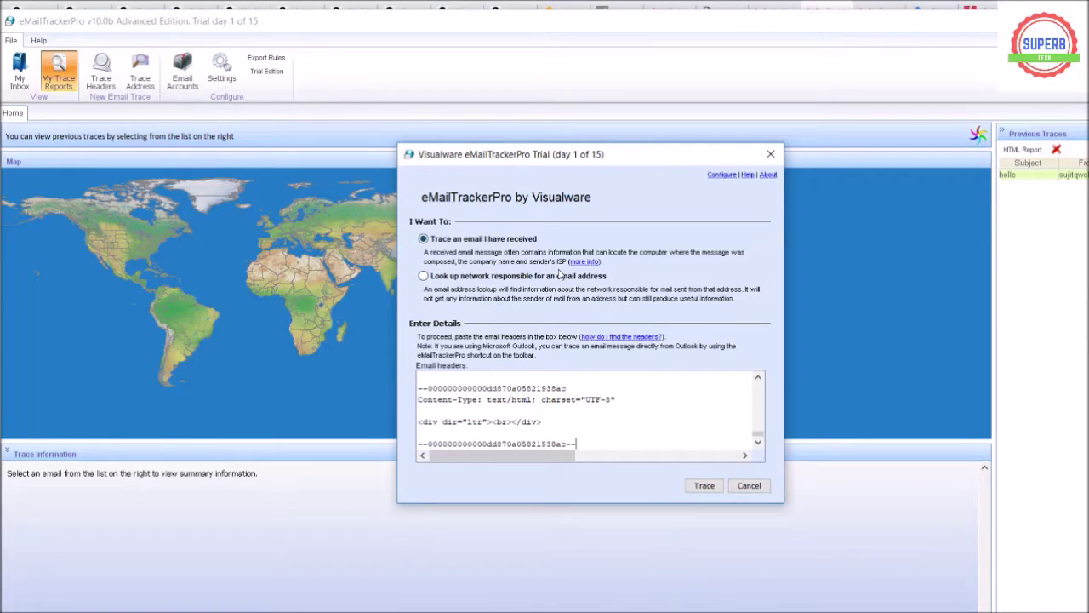
scroll(548, 389, up, 10)
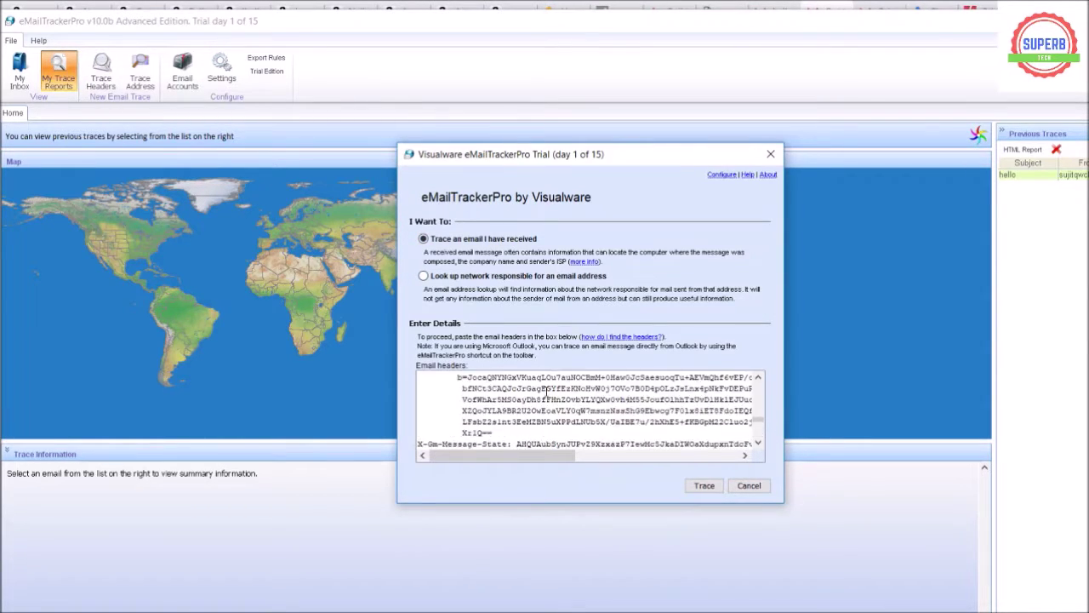
scroll(551, 393, up, 3)
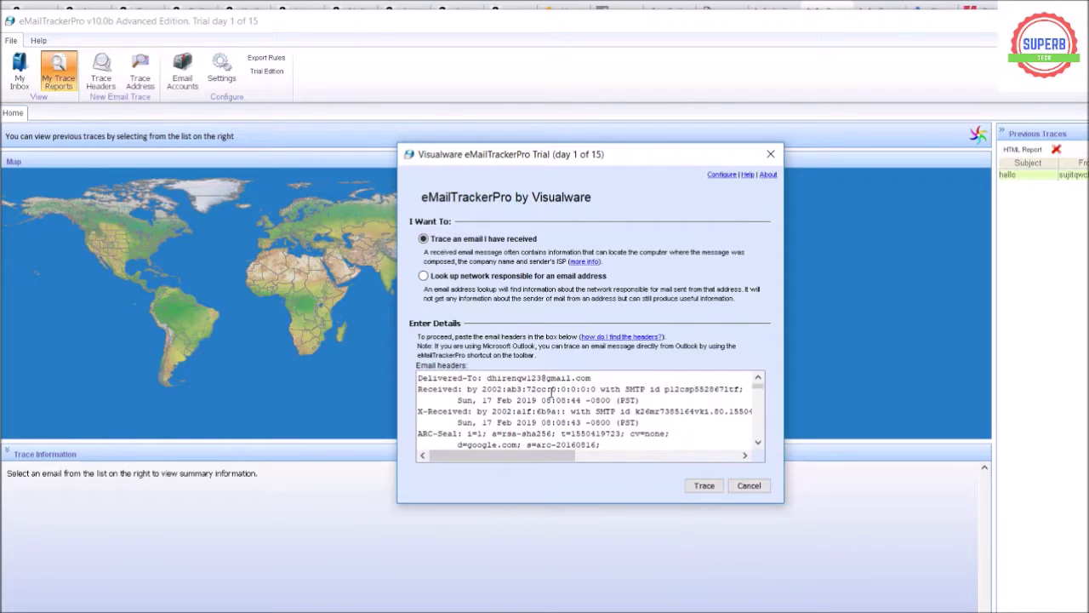
click(713, 491)
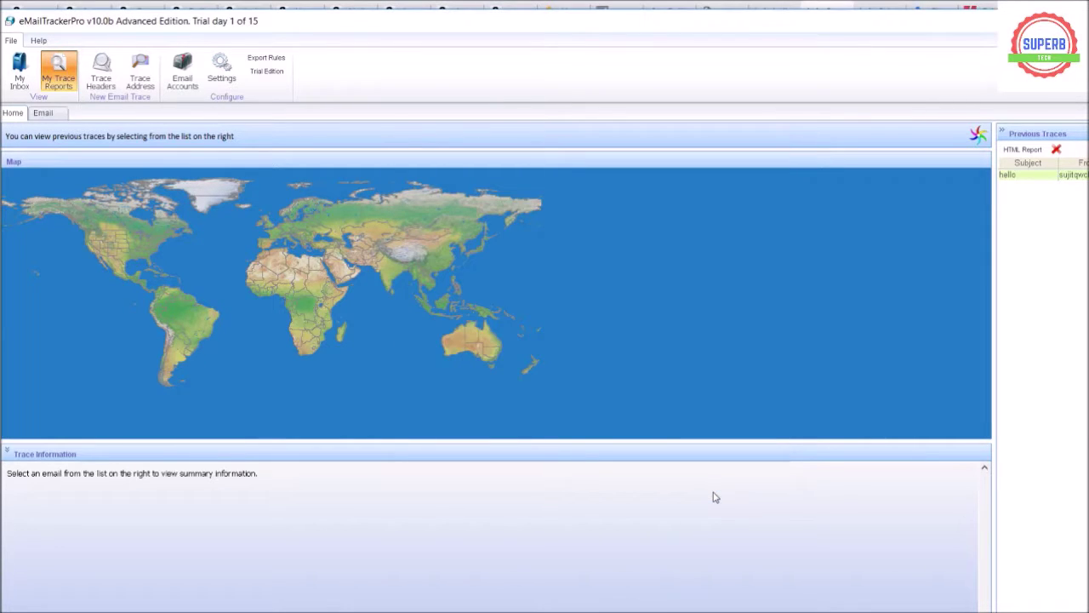